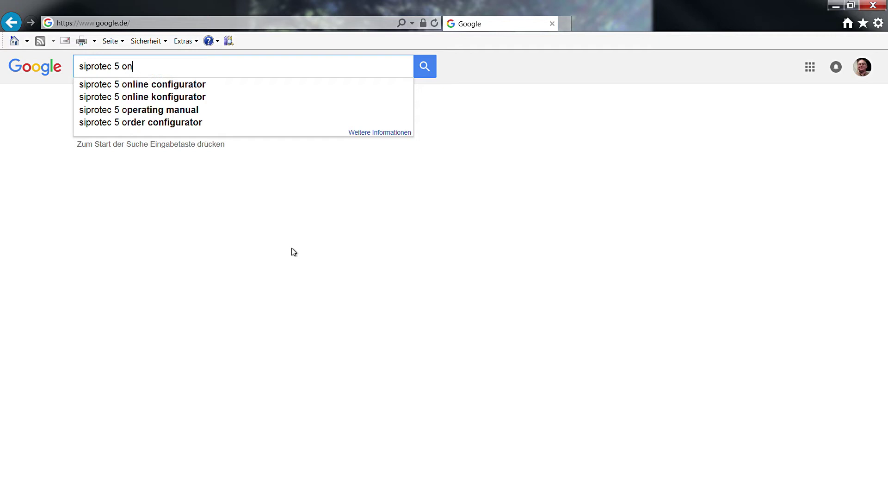
Step: Search Google for 'siprotec 5 online configurator' and reach the Siemens configurator start page
left_click(169, 88)
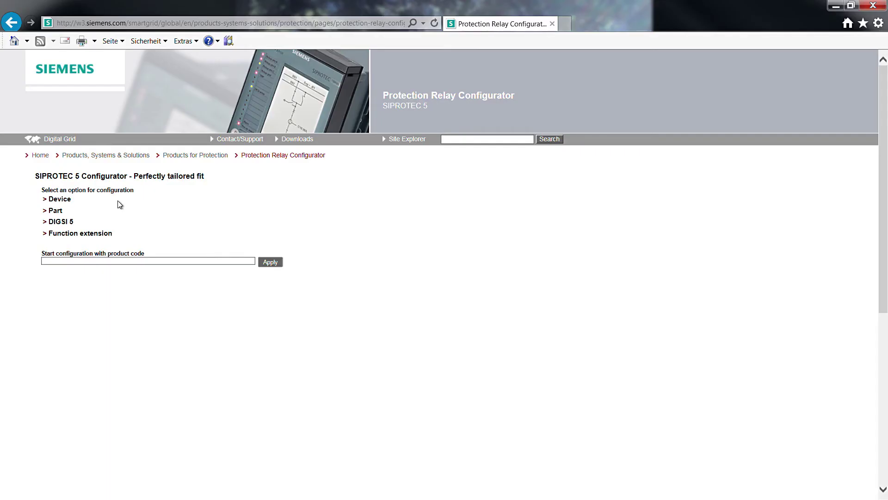
left_click(163, 262)
mouse_move(51, 262)
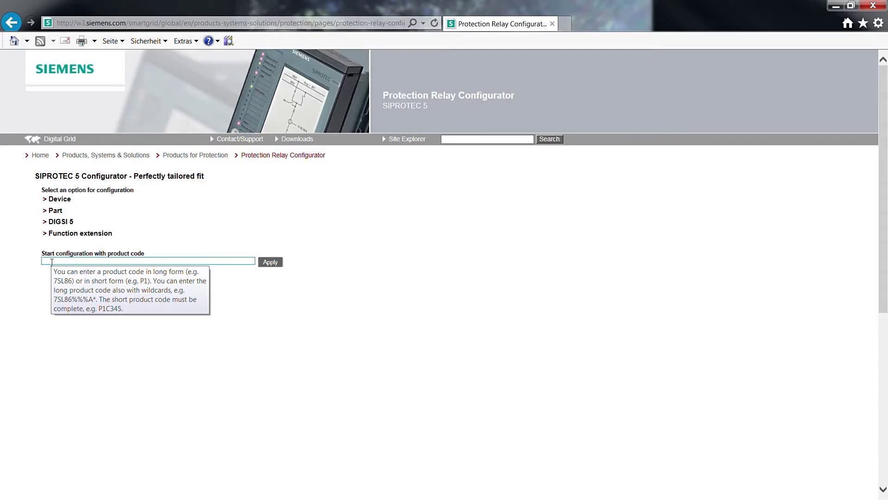
Step: Dismiss the product code help note and start a new Device configuration
left_click(52, 262)
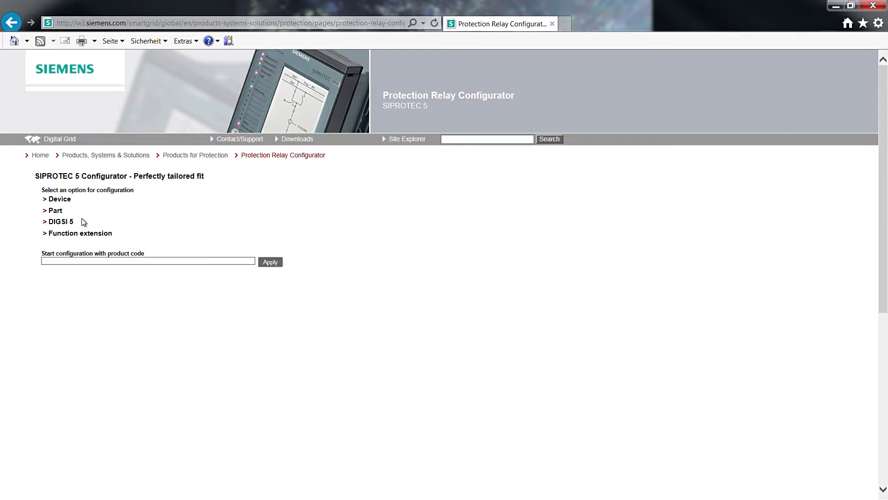
left_click(67, 198)
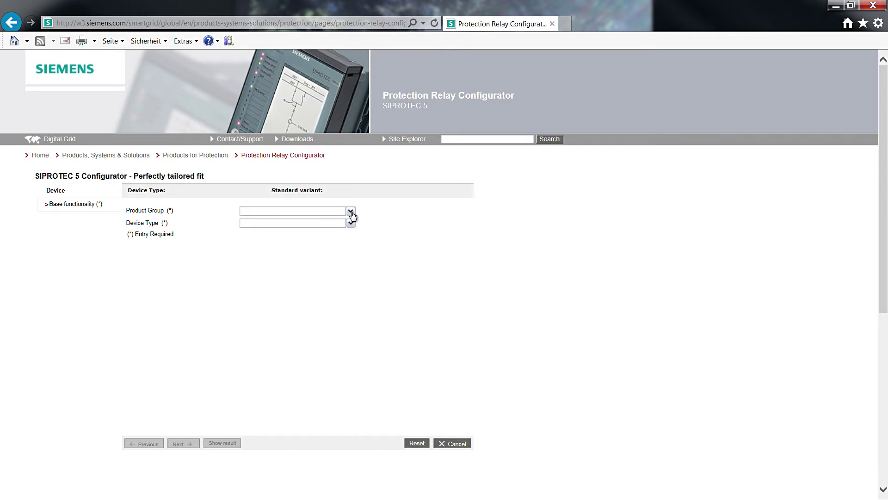
Step: Set Product Group to Overcurrent Protection and Device Type to 7SJ85 Overcurrent Protection
left_click(351, 212)
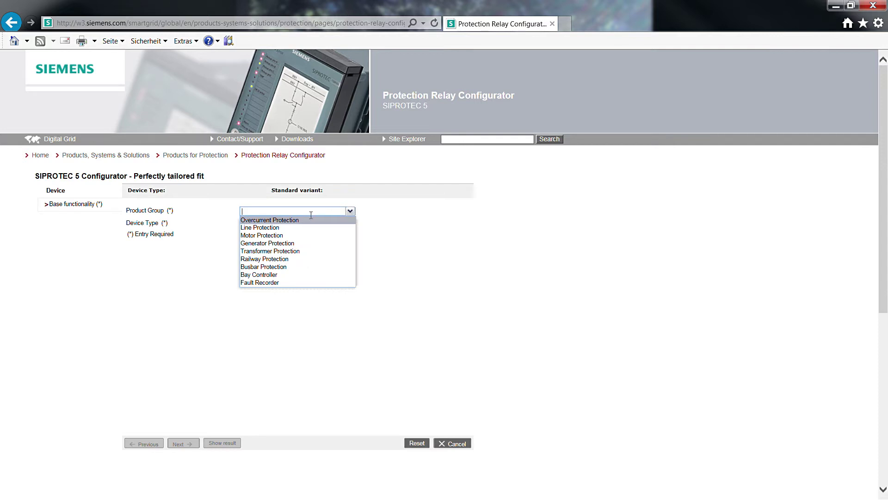
left_click(291, 220)
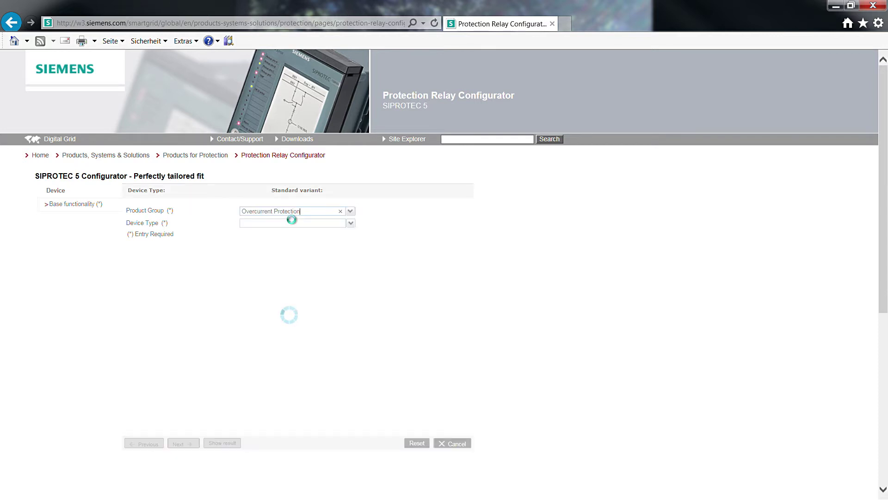
left_click(351, 223)
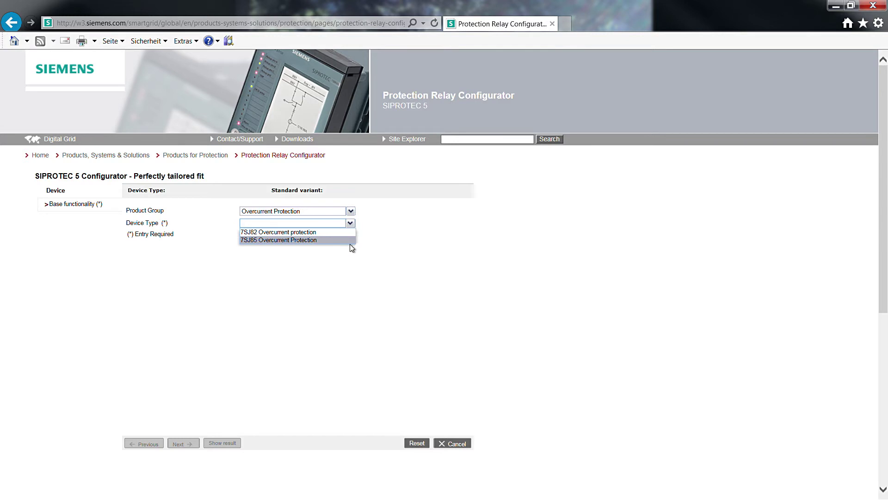
left_click(310, 240)
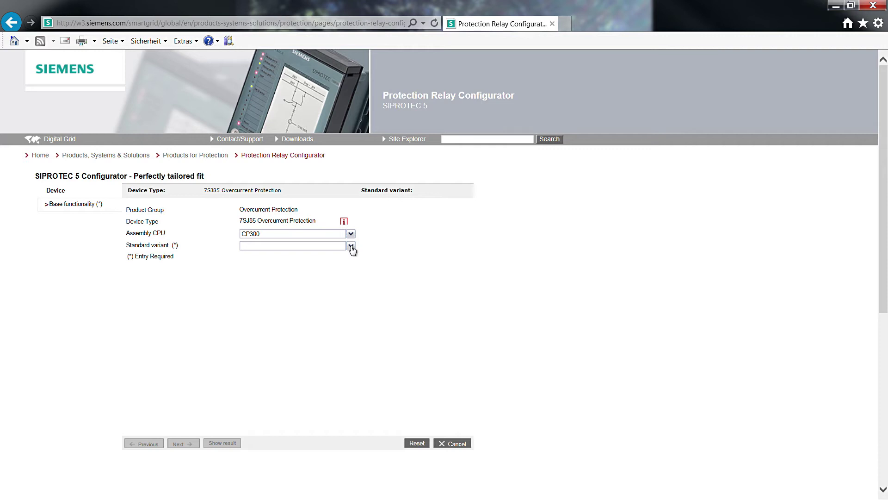
Step: Select the standard variant S3: 1/2, 27BI, 17BO, 4CT, 4VT
left_click(351, 247)
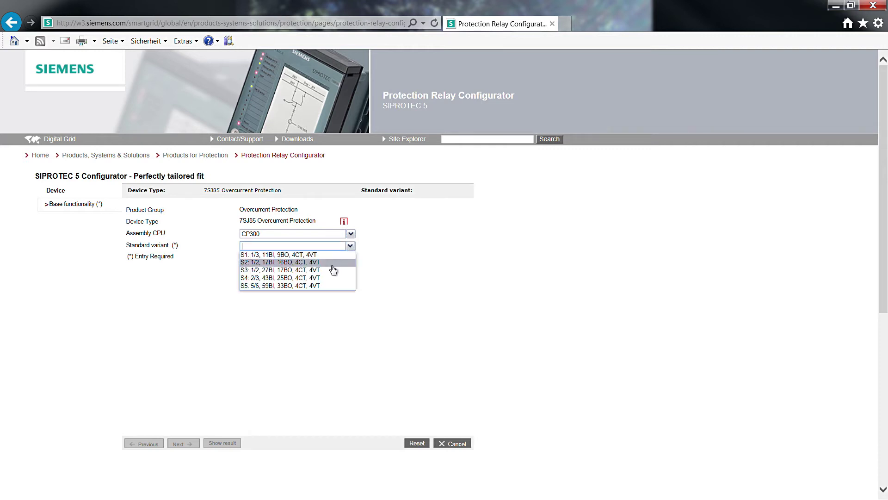
mouse_move(319, 271)
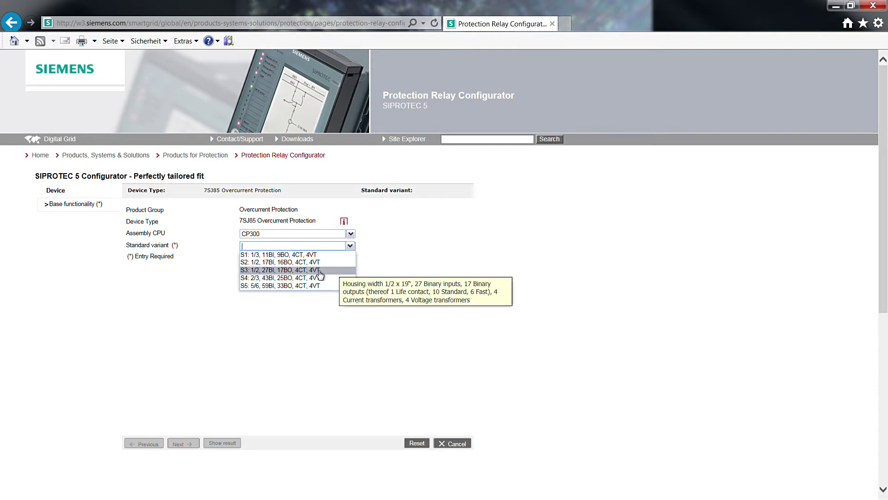
left_click(321, 272)
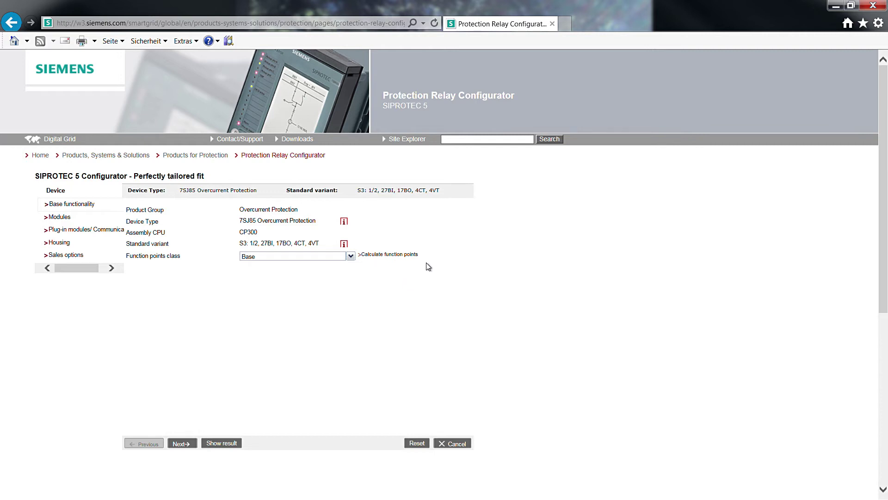
Step: Bring up the 7SJ85 function-points calculation and its application template list
left_click(393, 255)
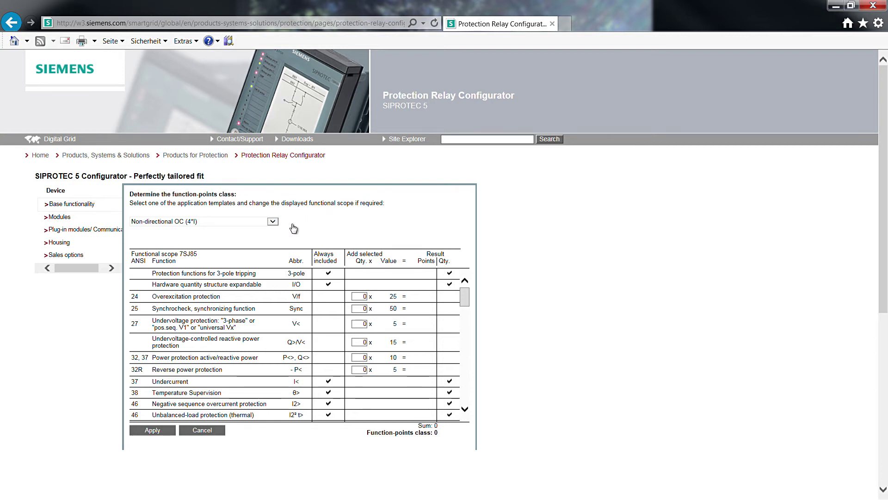
left_click(273, 224)
Step: Choose the 'Directional OC - resonant-grounded / isol. system' application template, giving sum 45
left_click(274, 226)
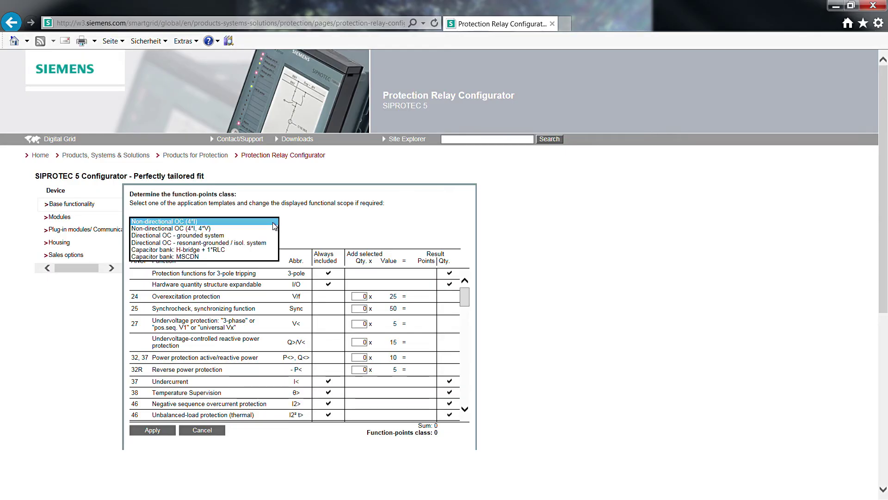
left_click(248, 245)
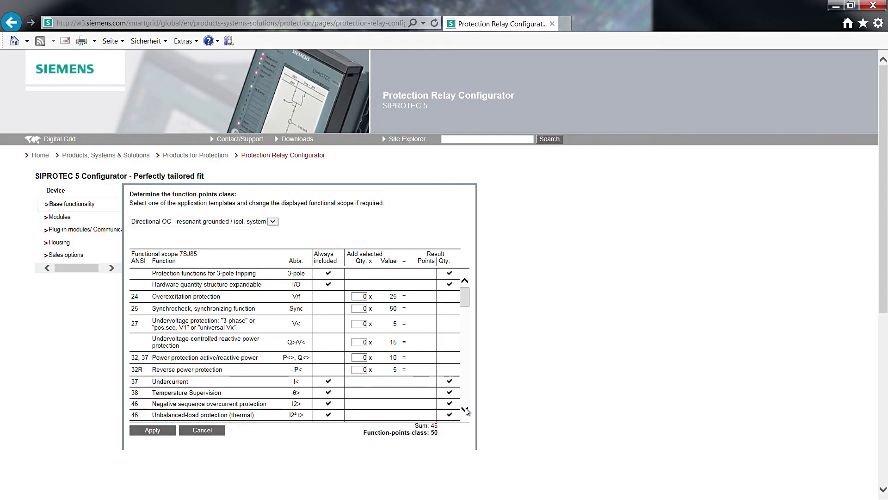
Step: Add one frequency protection (81) and apply the Base + 50 function points class
left_click(465, 409)
left_click_drag(465, 410, 465, 409)
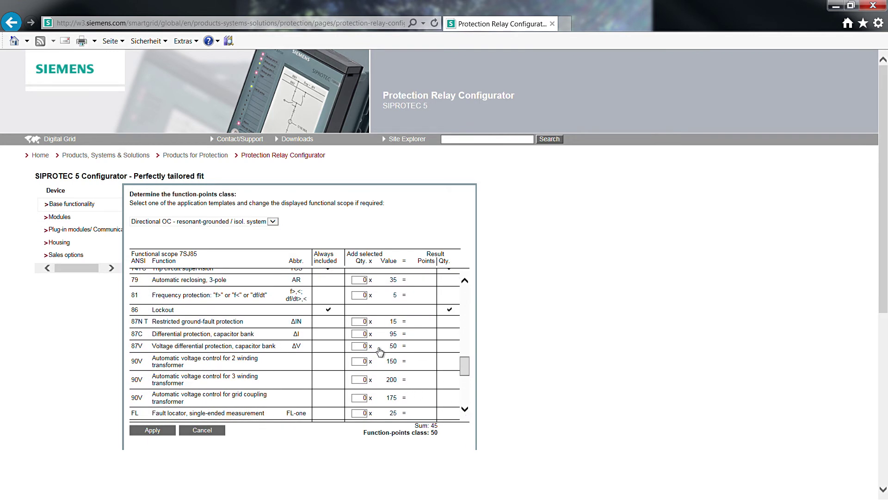
double_click(364, 296)
type("1")
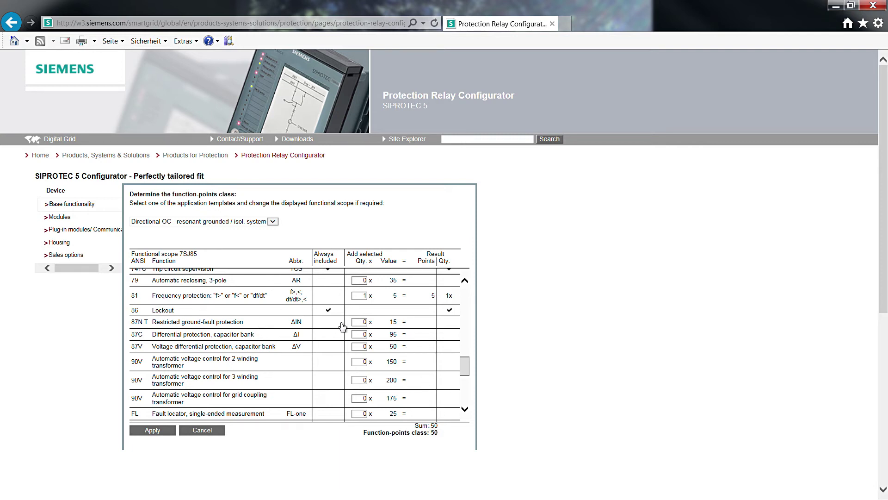
left_click(152, 429)
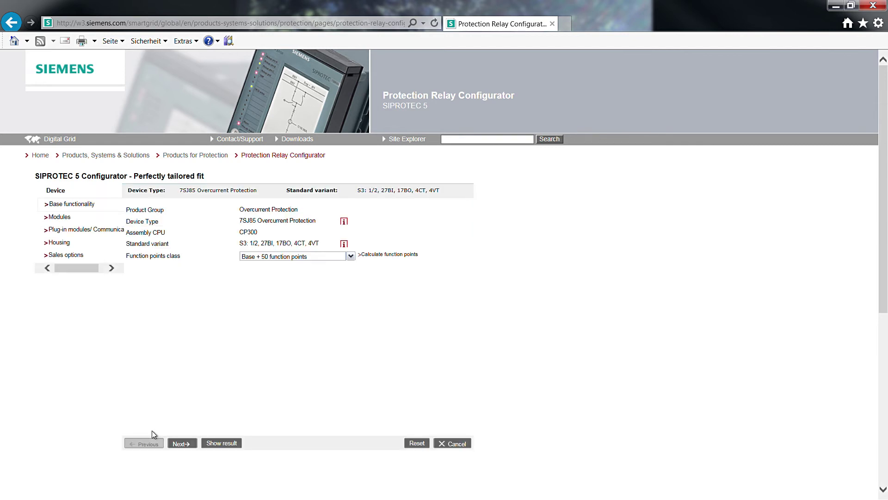
Step: Advance to the Modules step showing IO202, Base and IO207 (27 BI, 17 BO, 4 CT, 4 VT)
left_click(181, 443)
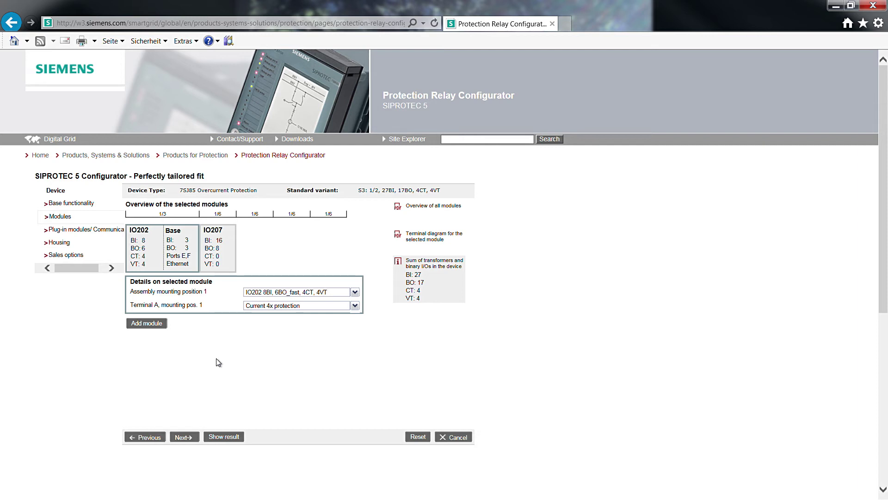
Step: Place the ETH-BB-2FO 2 x optic Ethernet module in plug-in position E
left_click(184, 440)
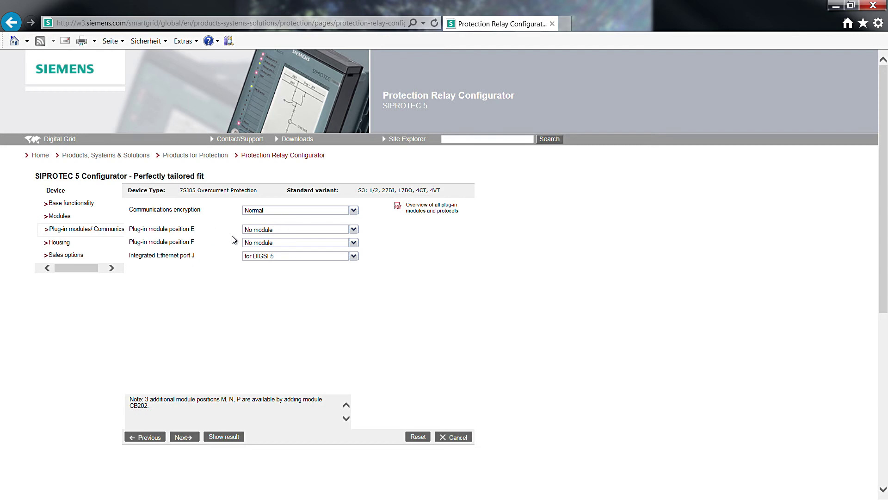
left_click(354, 230)
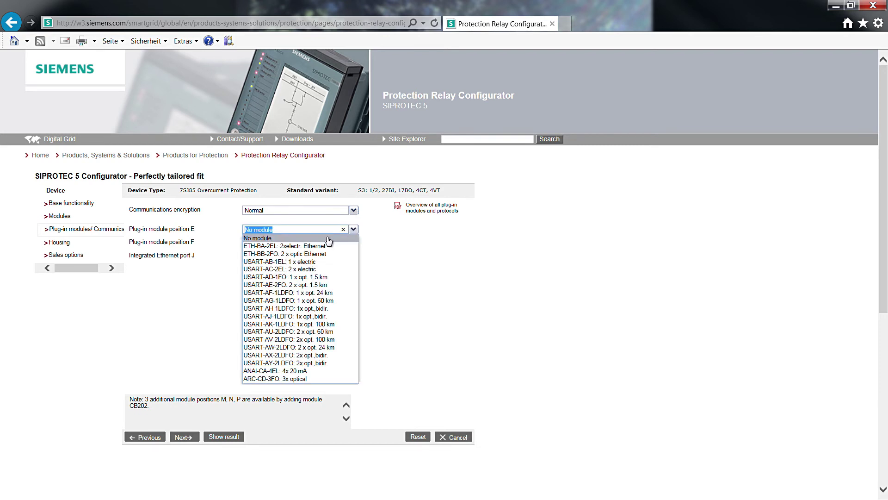
left_click(309, 254)
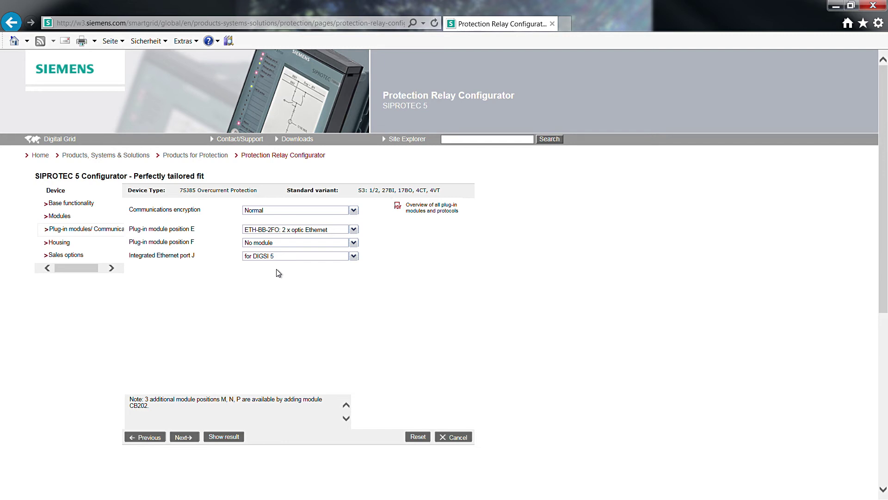
Step: Set the housing display type to Large display
left_click(185, 438)
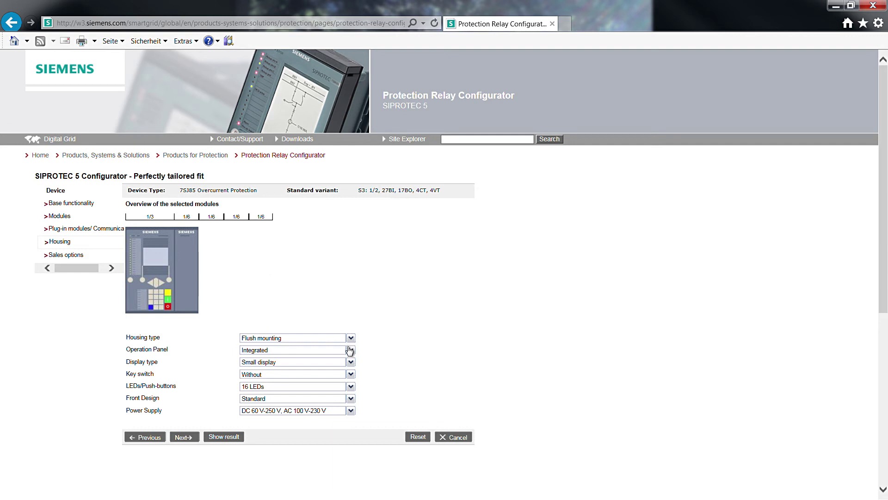
left_click(352, 363)
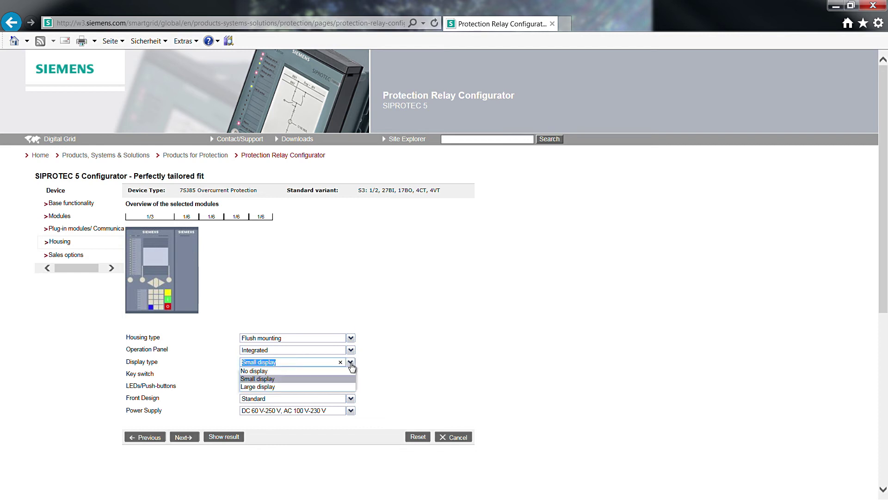
left_click(261, 387)
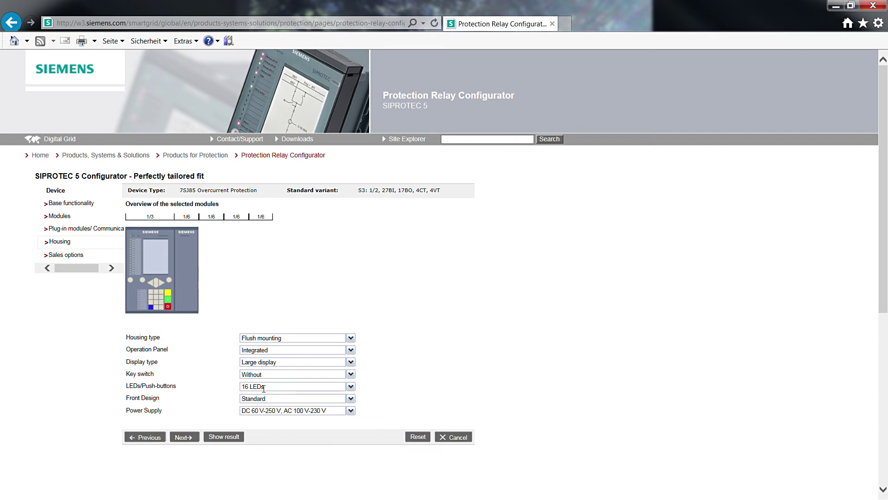
Step: Keep current firmware and the 5-year warranty in Sales options, then show the configuration result
left_click(183, 438)
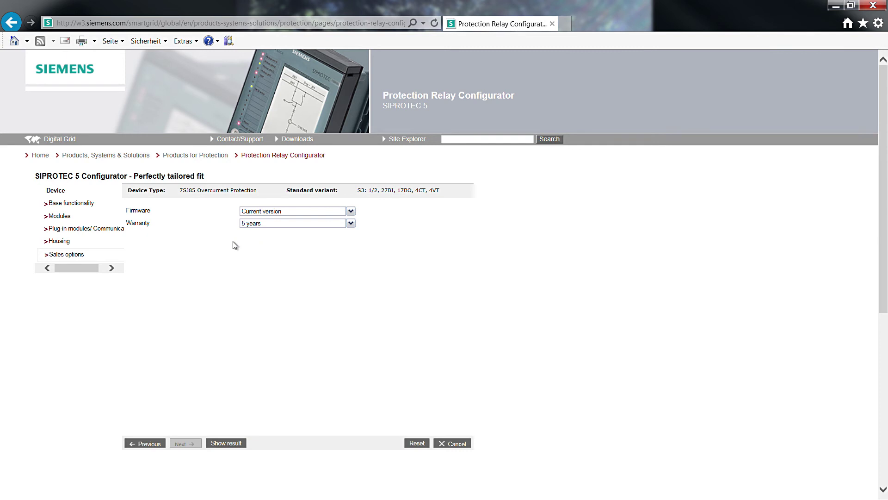
left_click(351, 224)
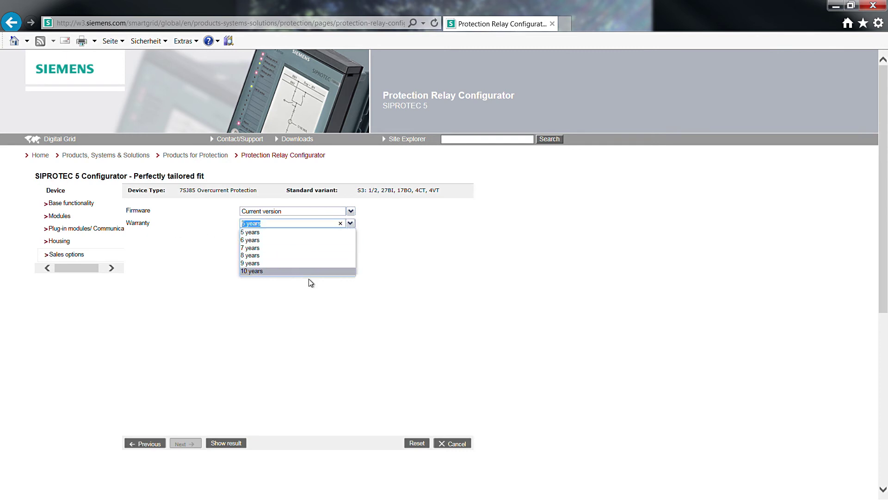
left_click(226, 444)
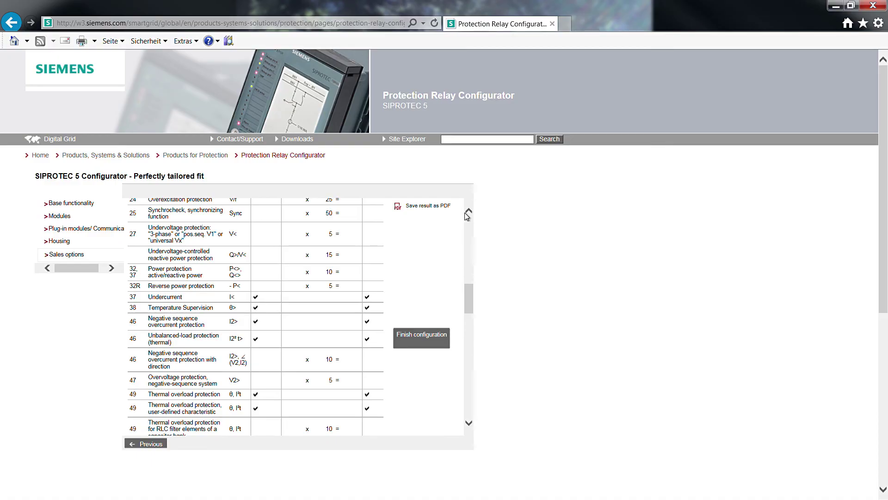
Step: Export the 7SJ85 configuration result as a 6-page PDF and return to the result page
left_click(418, 209)
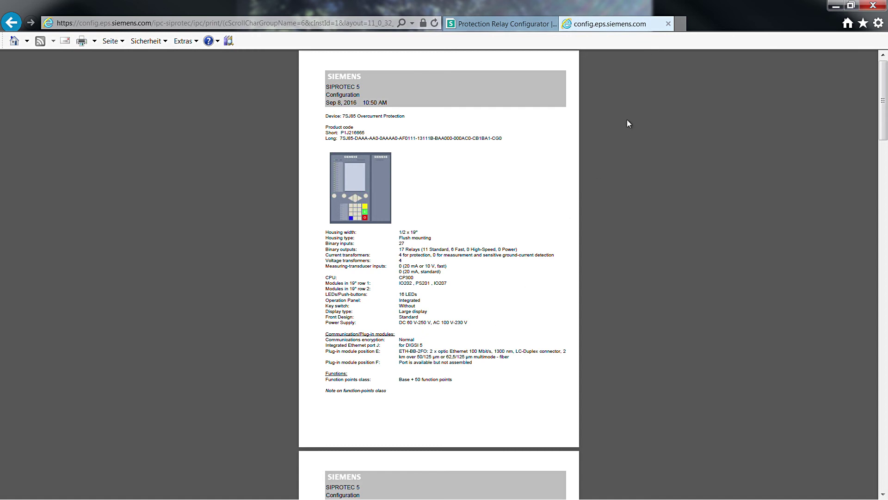
left_click(531, 21)
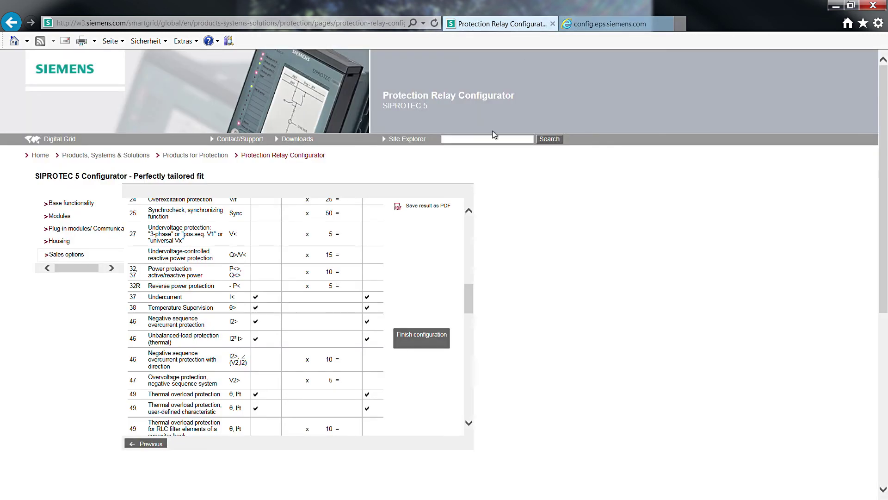
Step: Finish the 7SJ85 configuration and transfer the result to the product specification summary
left_click(410, 345)
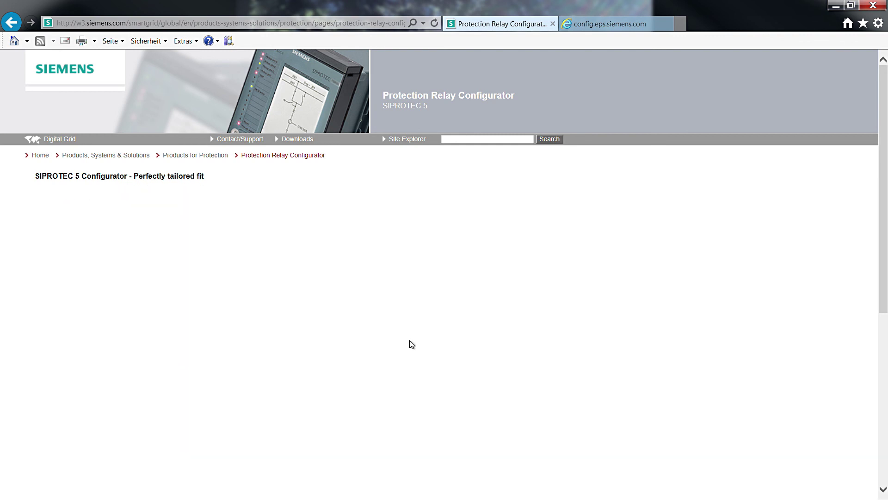